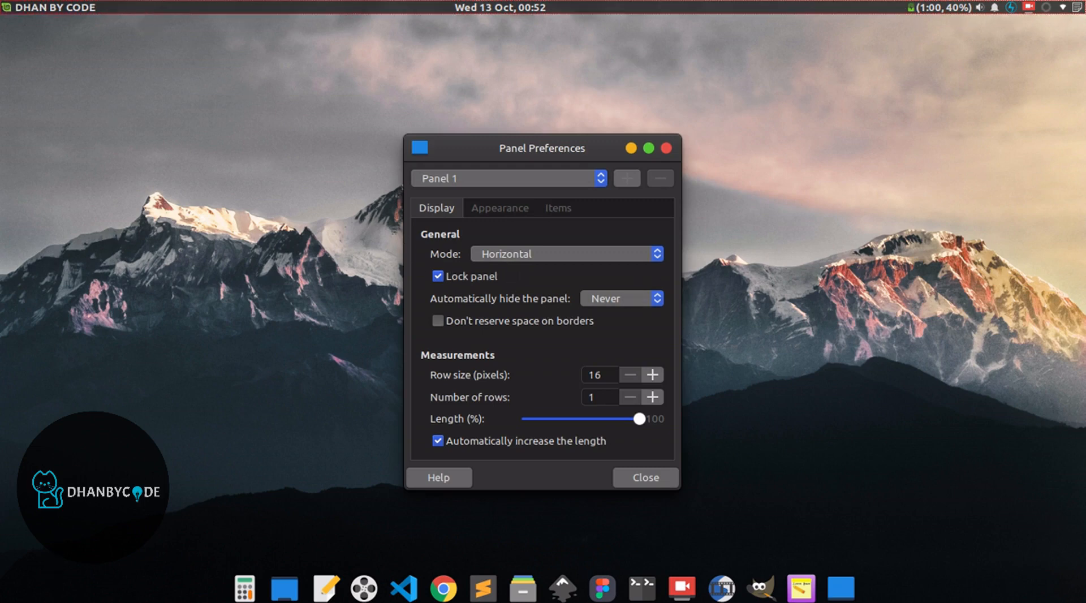
- Unlock Panel 1 and move it to the lower edge of the desktop
click(436, 278)
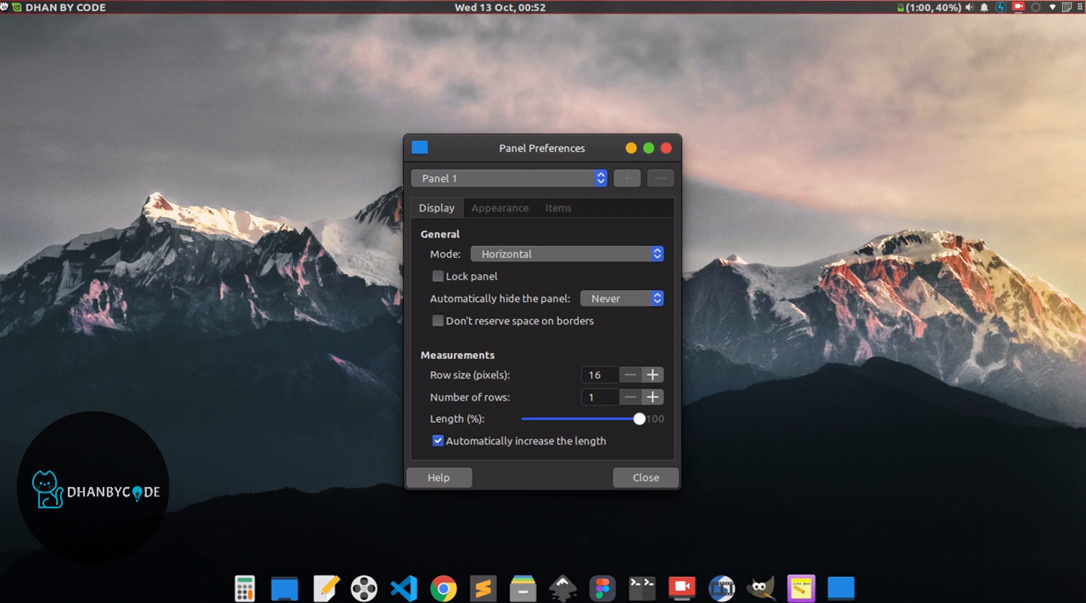
drag(4, 6, 4, 600)
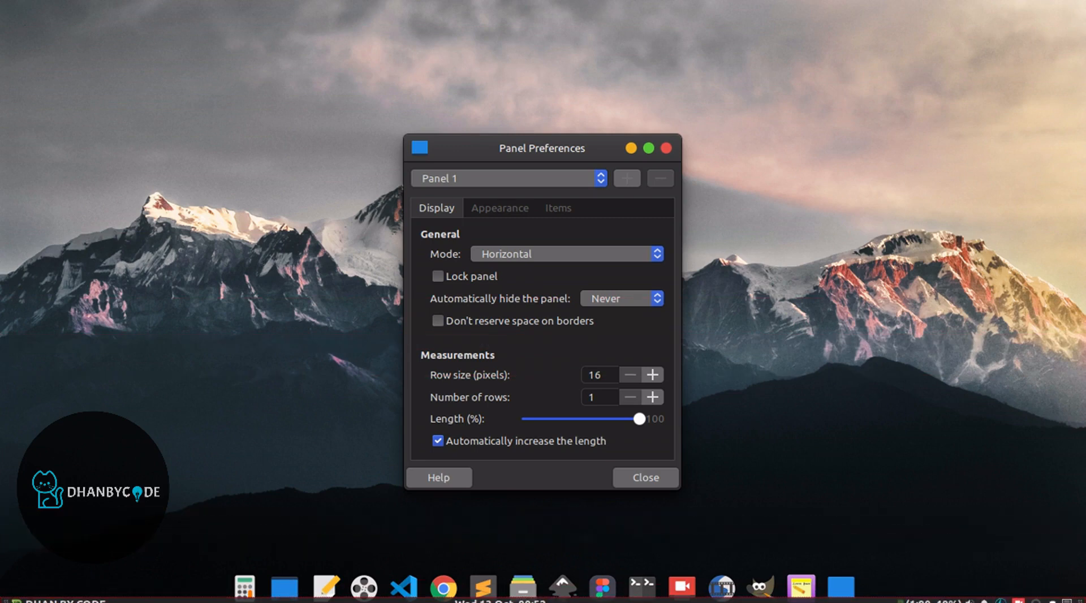
- Change the panel mode to Vertical and move the panel to the desktop's right edge
click(503, 254)
click(504, 255)
click(503, 254)
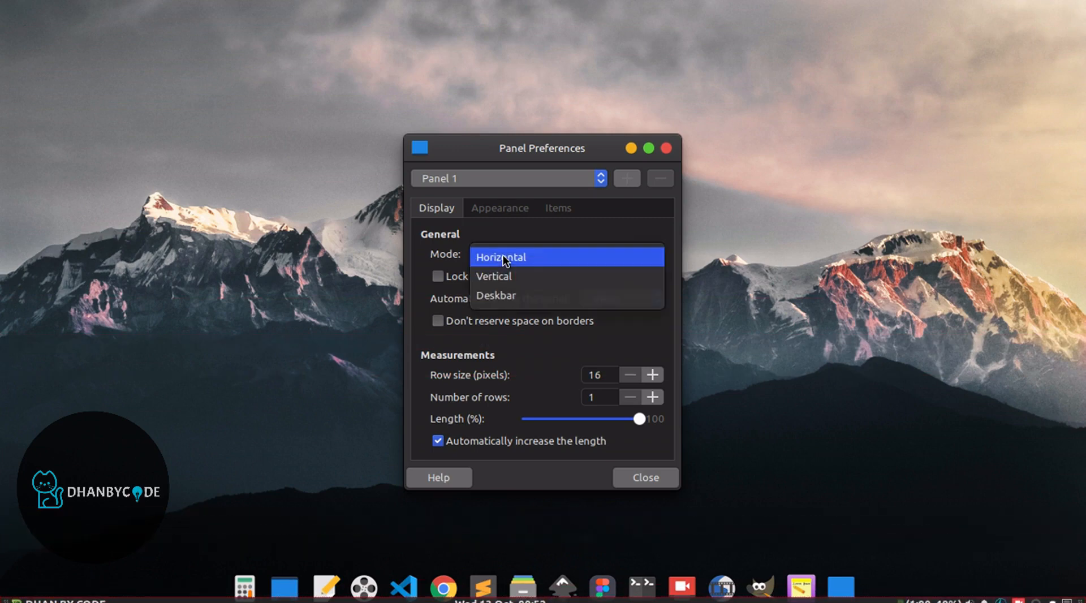
click(486, 276)
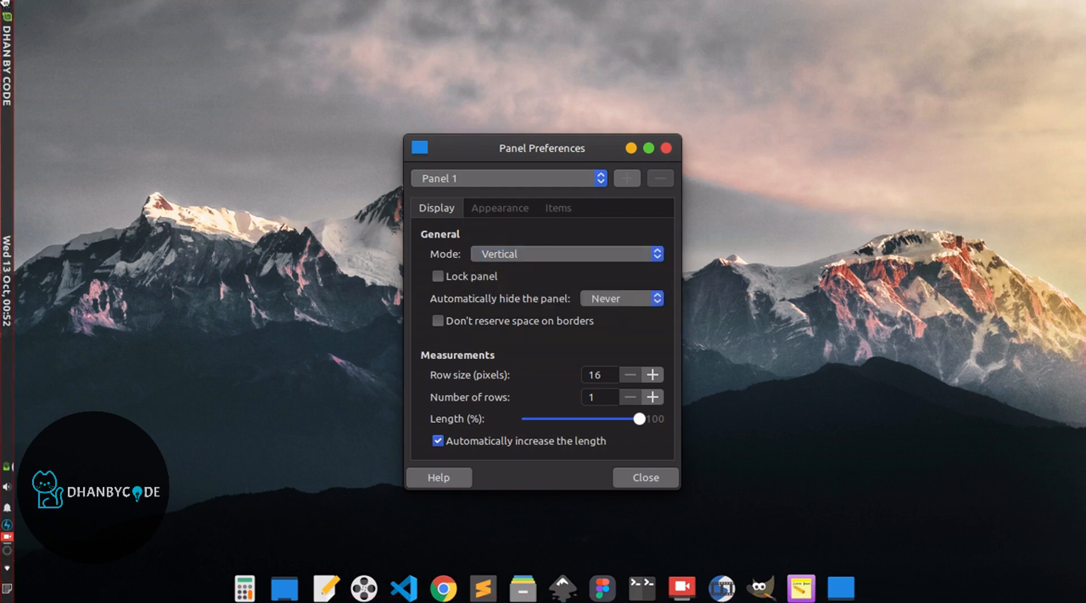
drag(6, 6, 1081, 18)
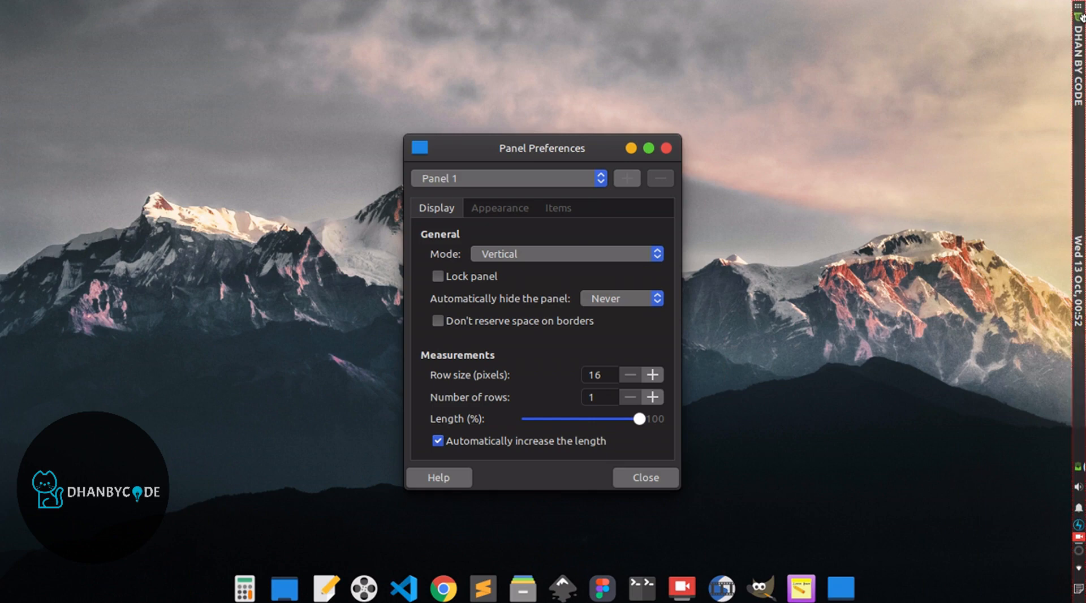
- Return the panel mode to Horizontal along the desktop's upper edge and lock the panel again
click(507, 249)
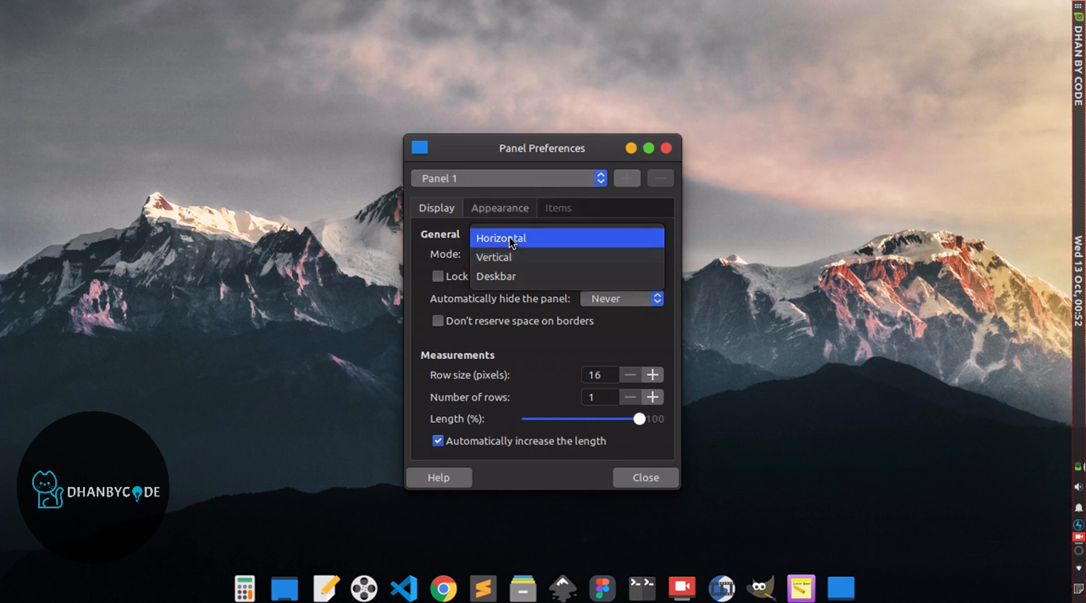
click(509, 238)
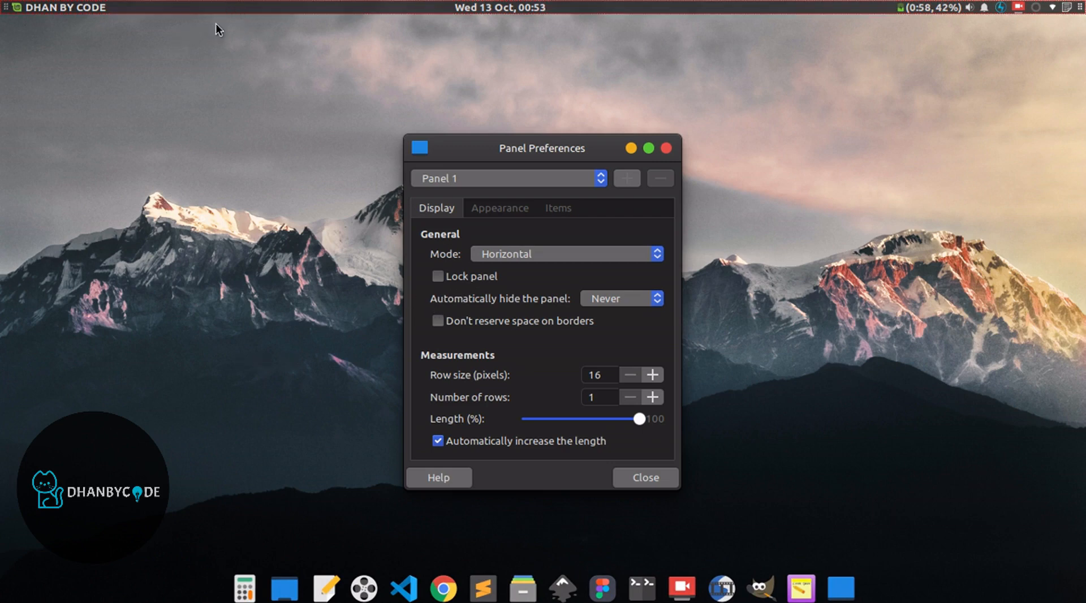
click(439, 276)
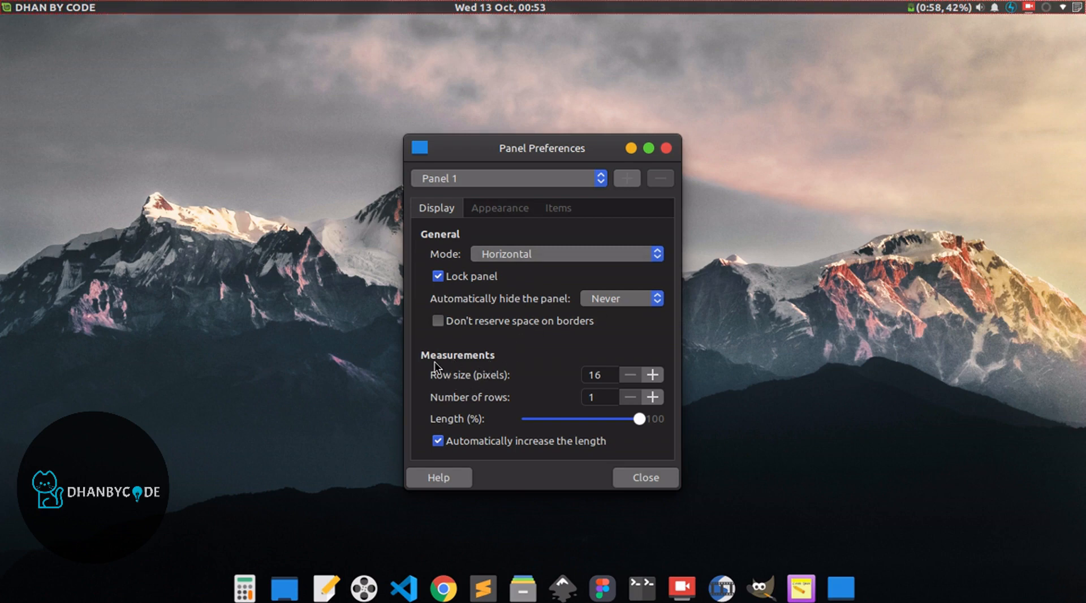
- Increase the panel's row size to about 42 pixels
click(653, 375)
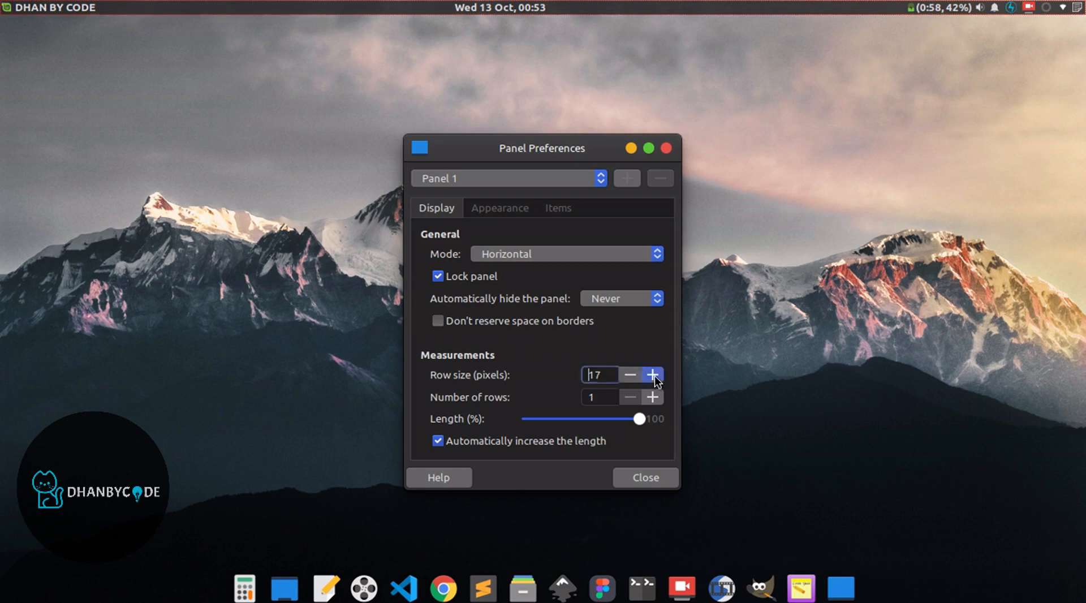
click(653, 375)
click(653, 375)
click(653, 375)
click(653, 375)
click(653, 375)
click(653, 375)
click(653, 375)
click(653, 375)
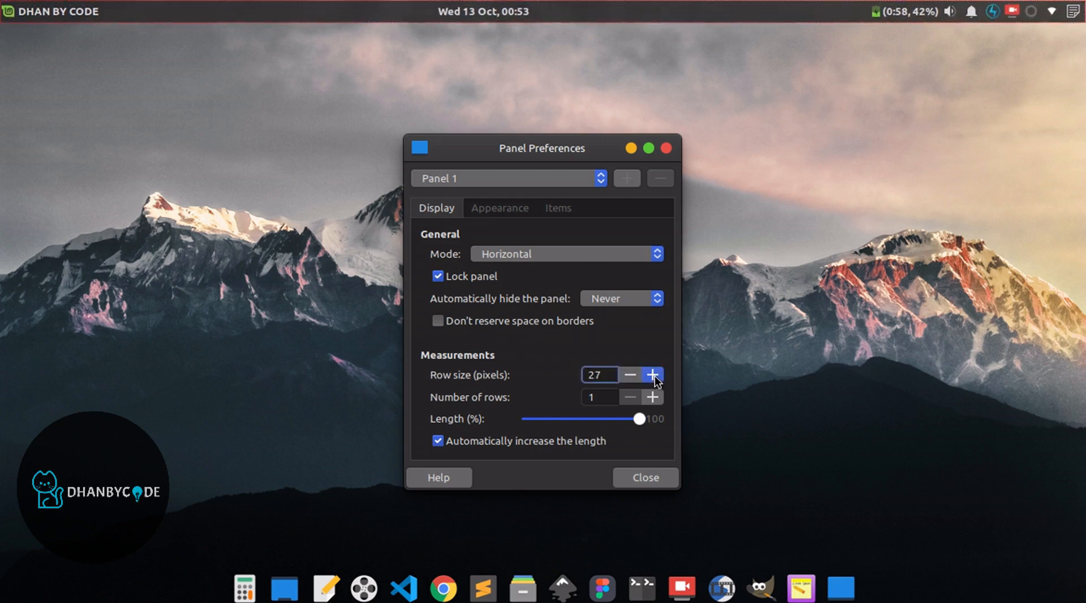
click(653, 375)
click(653, 375)
- Reduce the panel's row size to 17 pixels
click(629, 374)
click(629, 374)
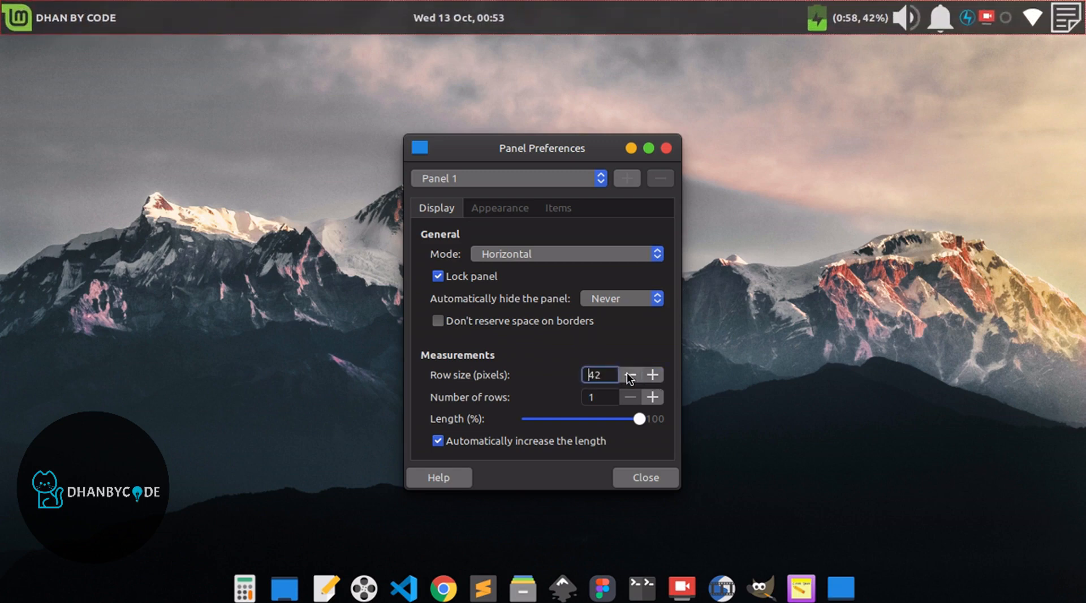
click(628, 373)
click(628, 373)
click(628, 374)
click(628, 374)
click(628, 374)
click(628, 373)
click(628, 374)
click(628, 373)
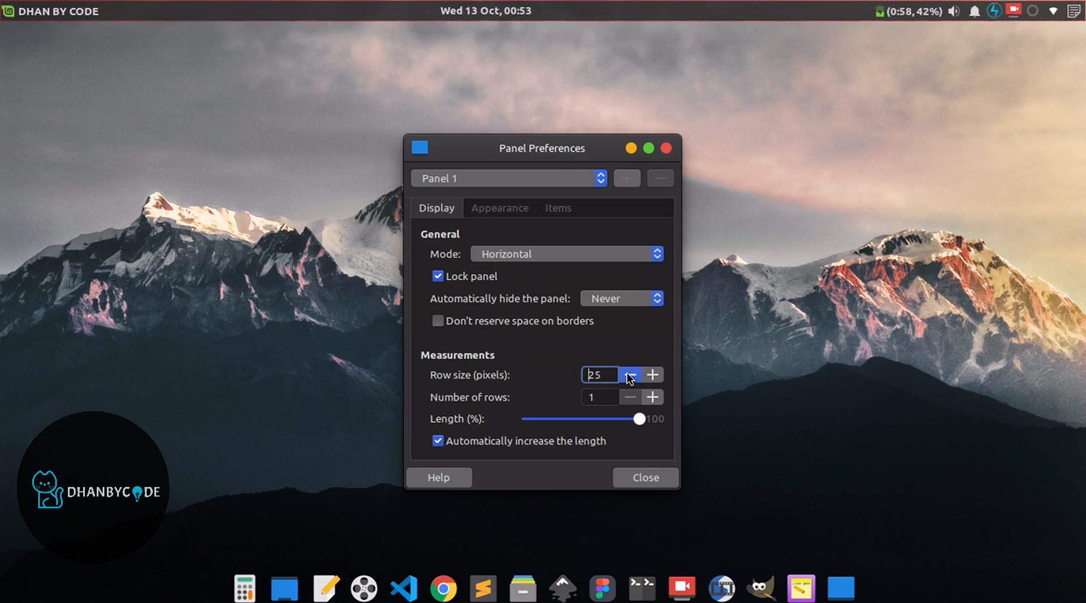
click(628, 374)
click(628, 374)
click(629, 373)
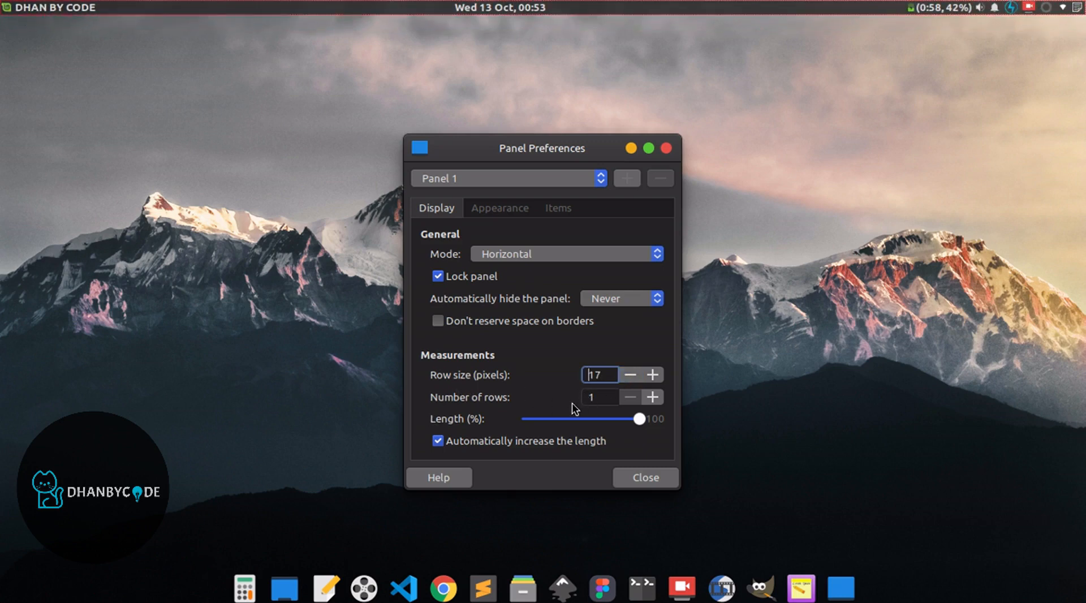
- Raise the panel's number of rows to 6 and set it back to 1
click(653, 398)
click(650, 401)
click(650, 401)
click(650, 401)
click(651, 401)
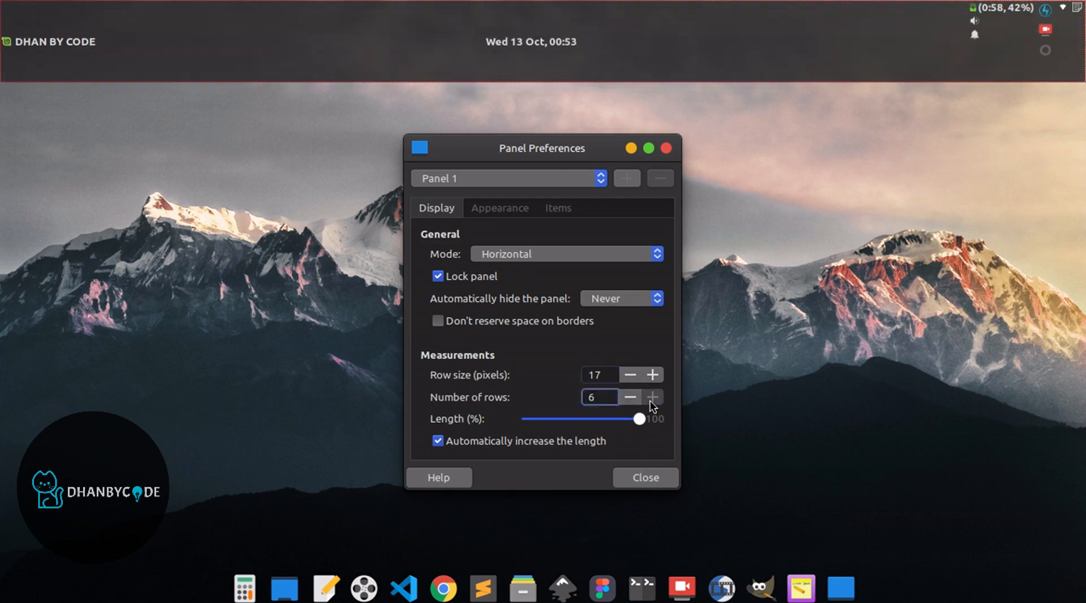
click(632, 402)
click(632, 403)
click(632, 403)
click(632, 403)
click(632, 402)
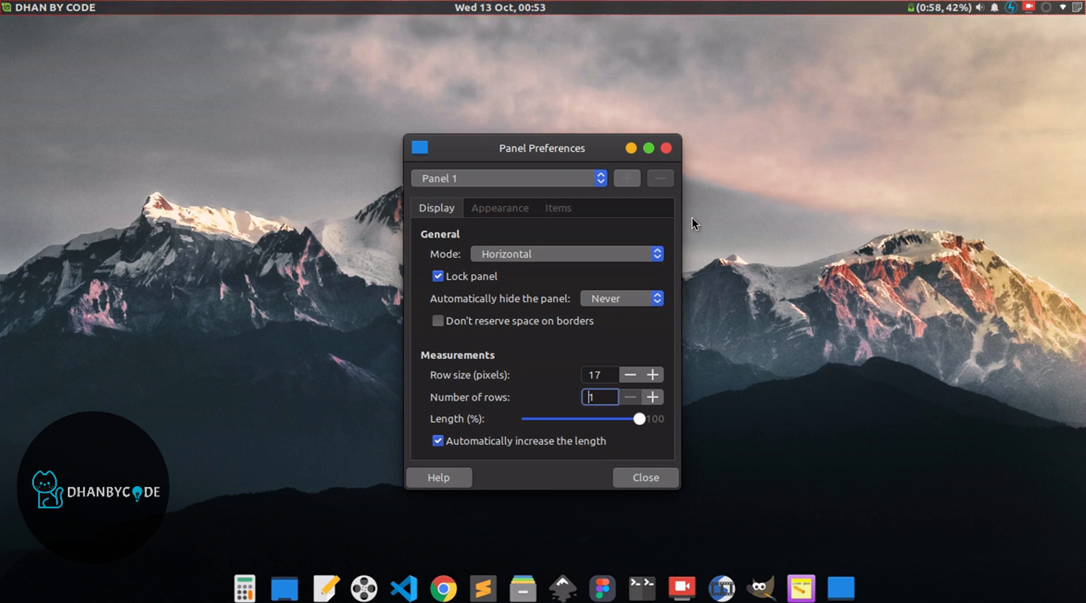
- Review the options for automatically hiding the panel, keeping Never
click(620, 301)
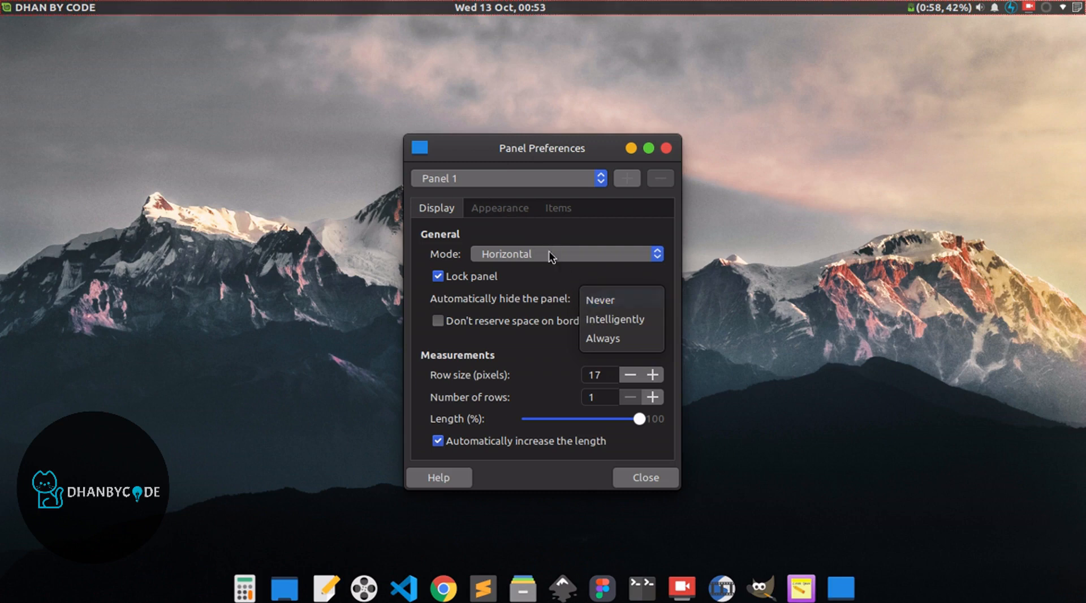
click(615, 304)
- Try Background image as the panel's background style and revert it to None (use system style)
click(488, 209)
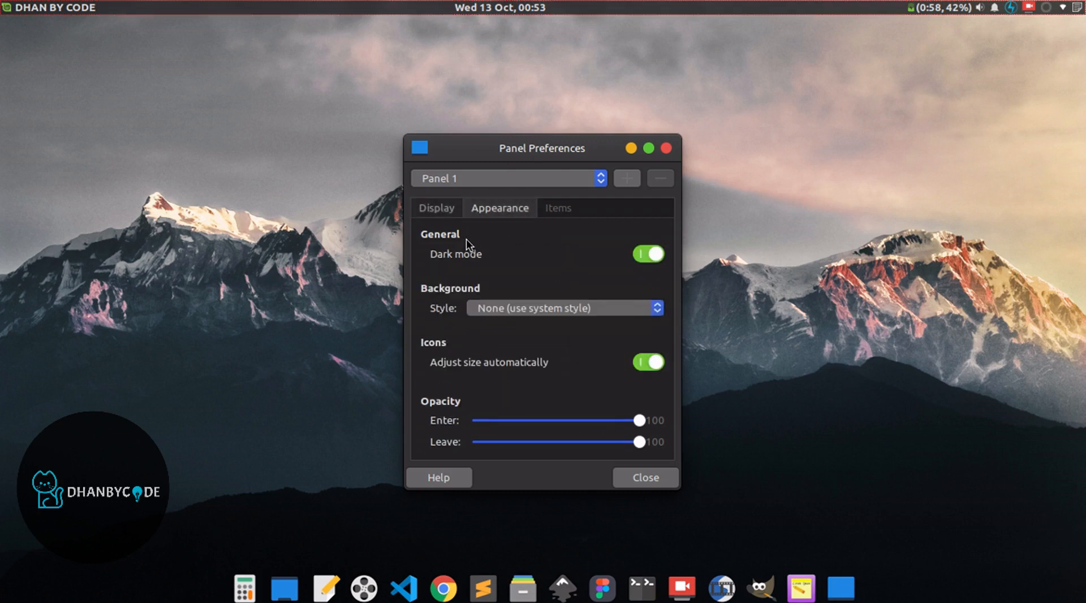
click(504, 308)
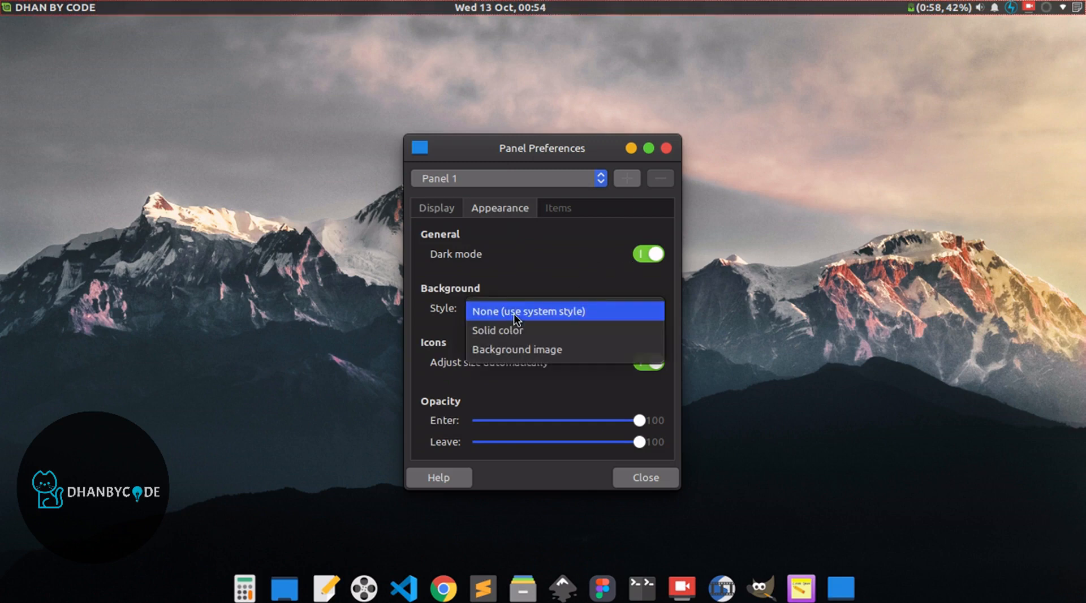
click(511, 349)
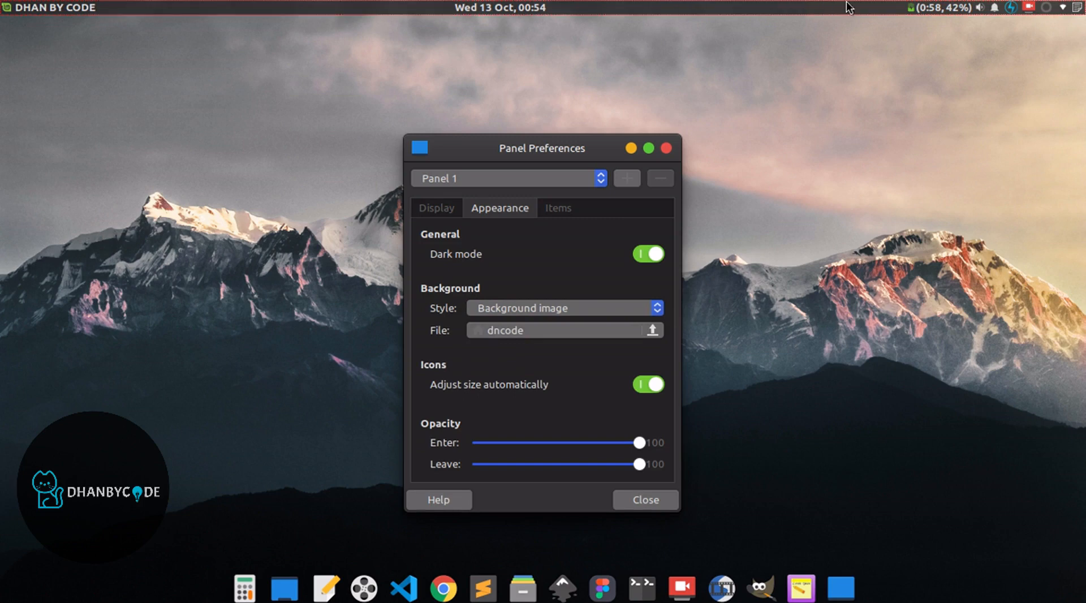
click(489, 307)
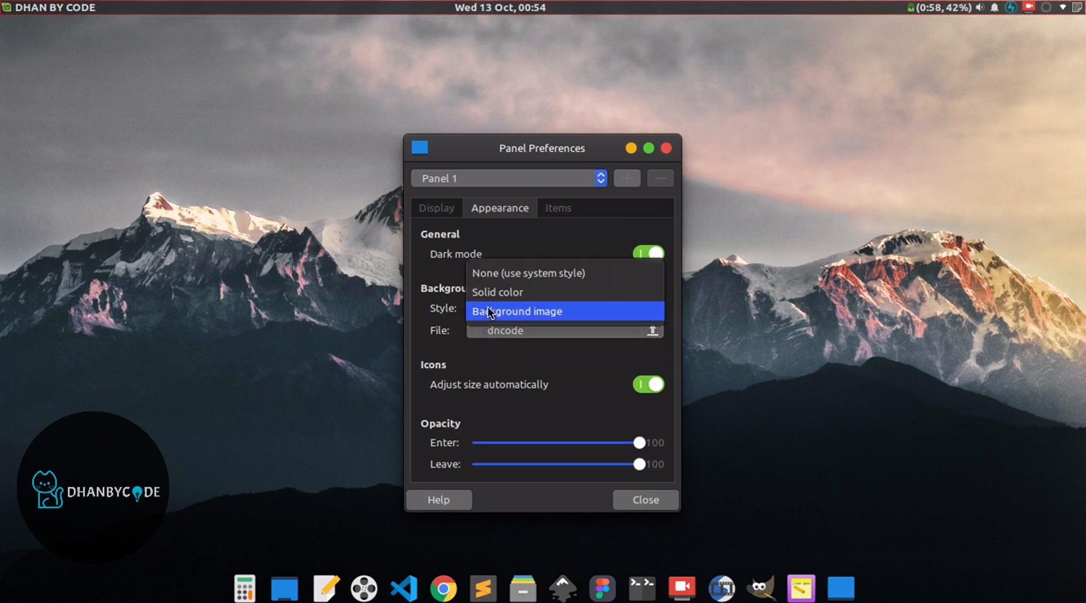
click(492, 273)
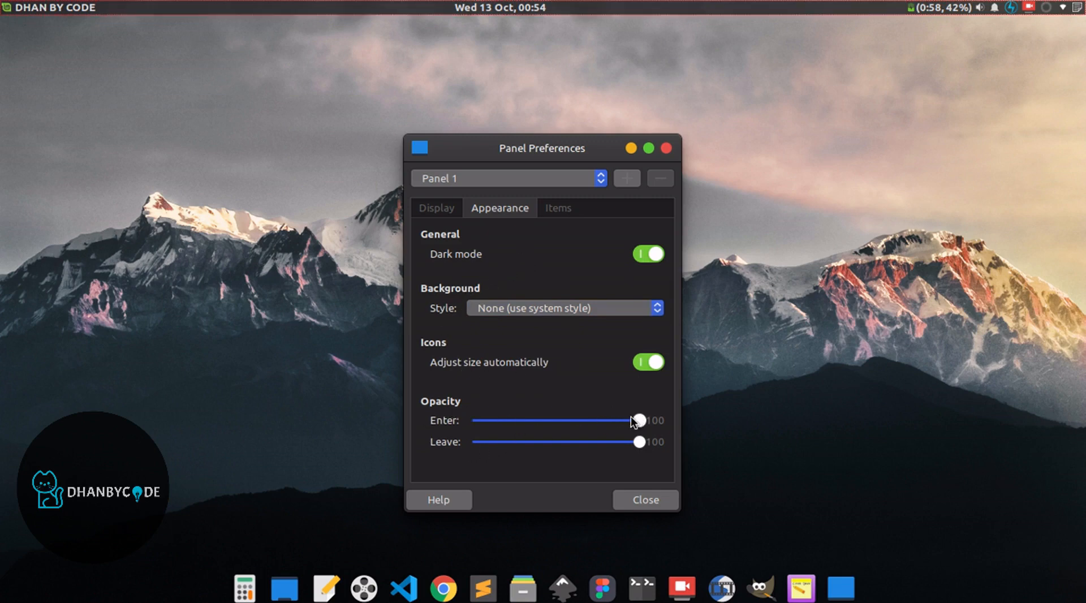
- Lower the panel's Enter opacity and bring it back to the maximum
drag(630, 420, 545, 420)
drag(476, 420, 706, 427)
- Remove the separator between the Whisker Menu and the Clock from the panel items
click(554, 210)
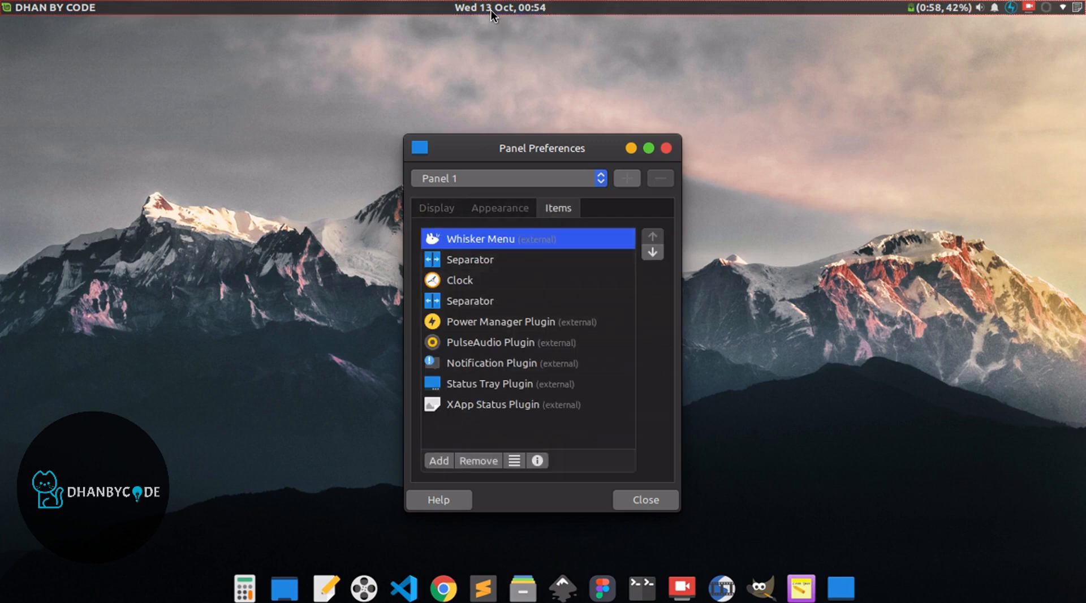
mouse_move(491, 9)
click(463, 262)
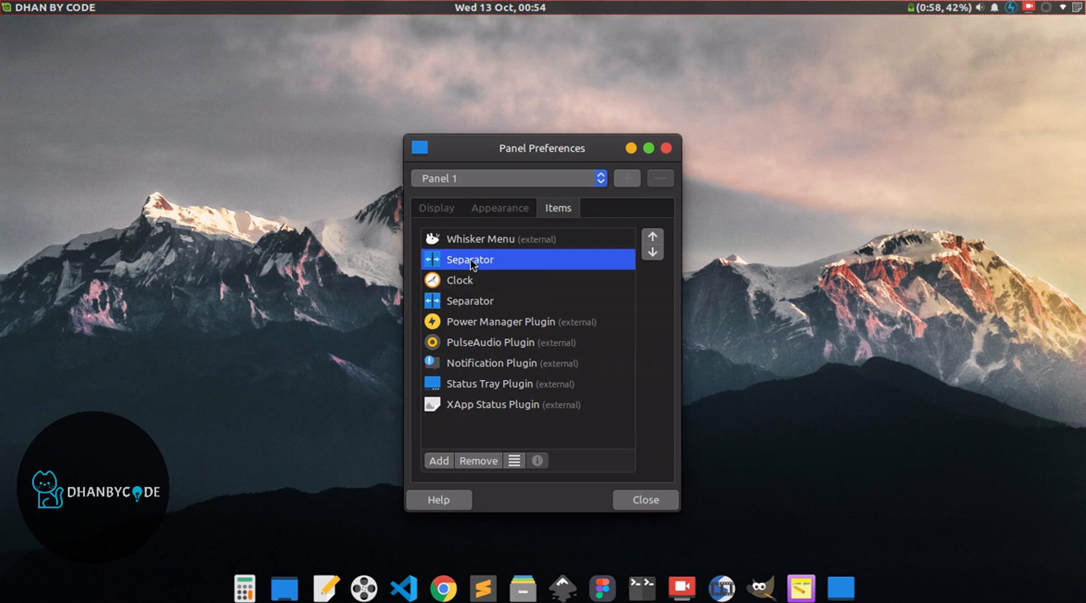
click(475, 462)
click(641, 368)
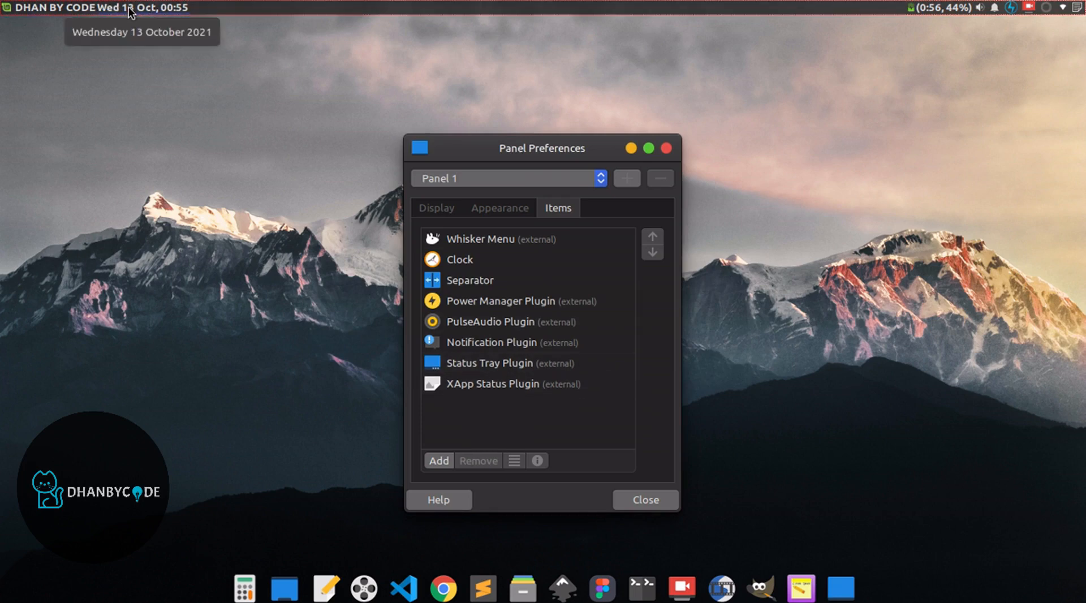
- Remove the separator between the Clock and the Power Manager Plugin from the panel items
click(466, 280)
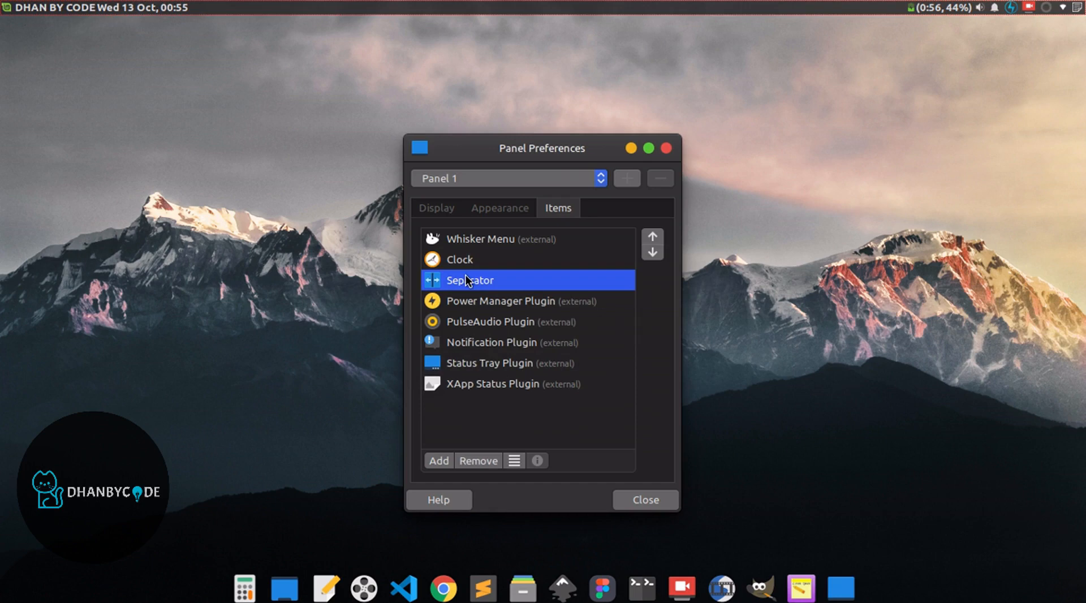
click(498, 458)
click(611, 360)
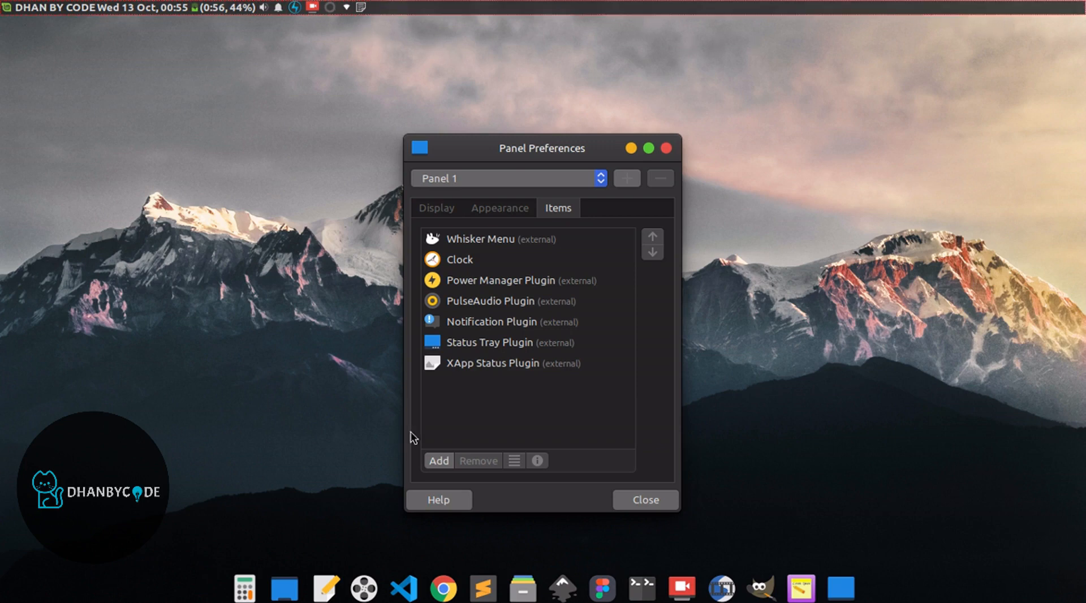
- Add two new Separator items to the panel and close the window for adding items
click(438, 461)
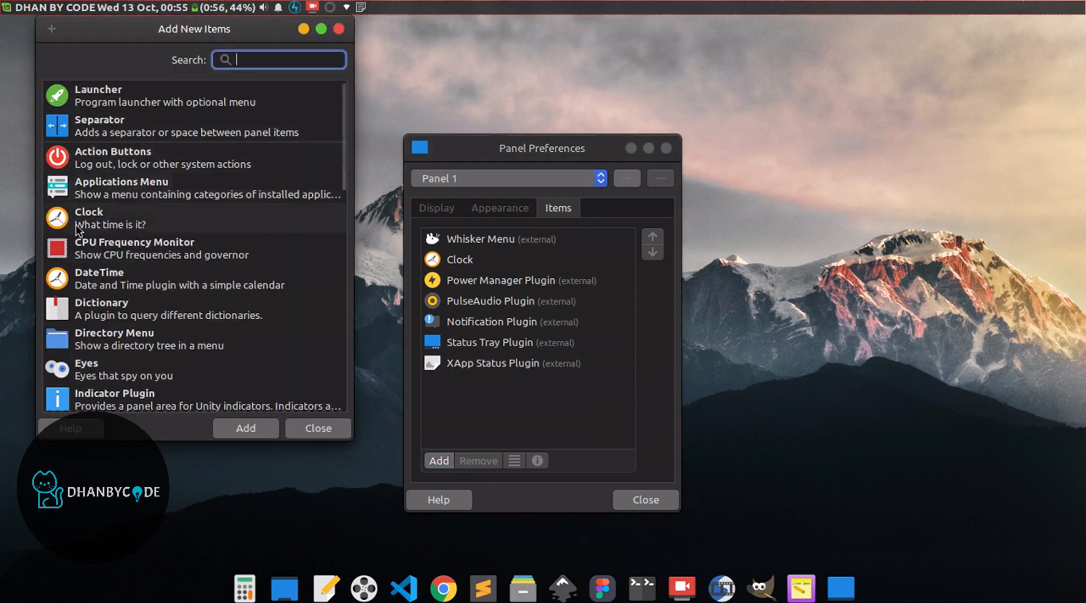
drag(192, 31, 241, 73)
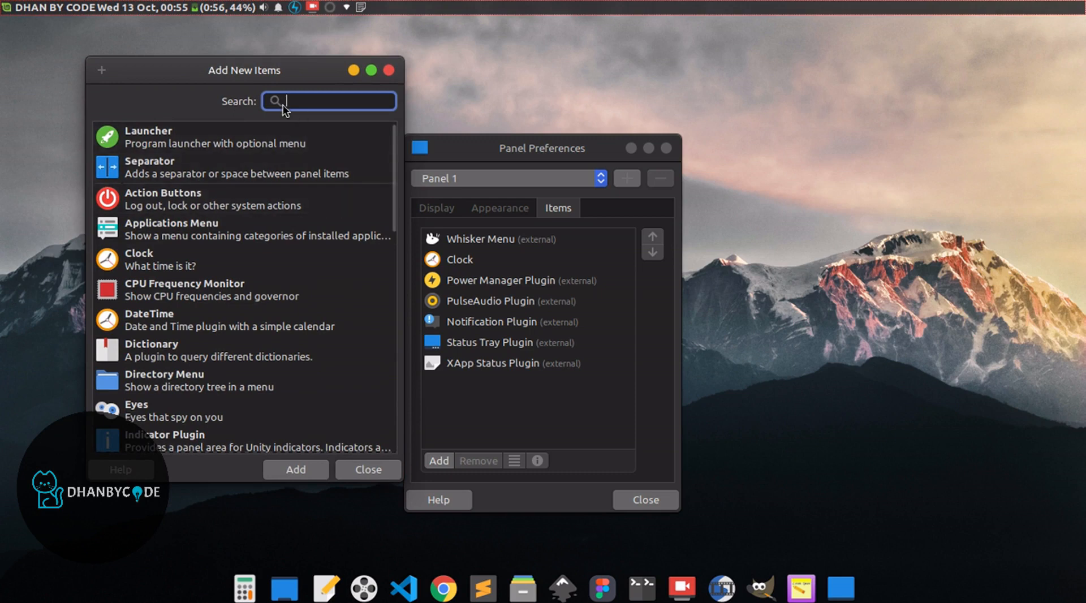
click(199, 164)
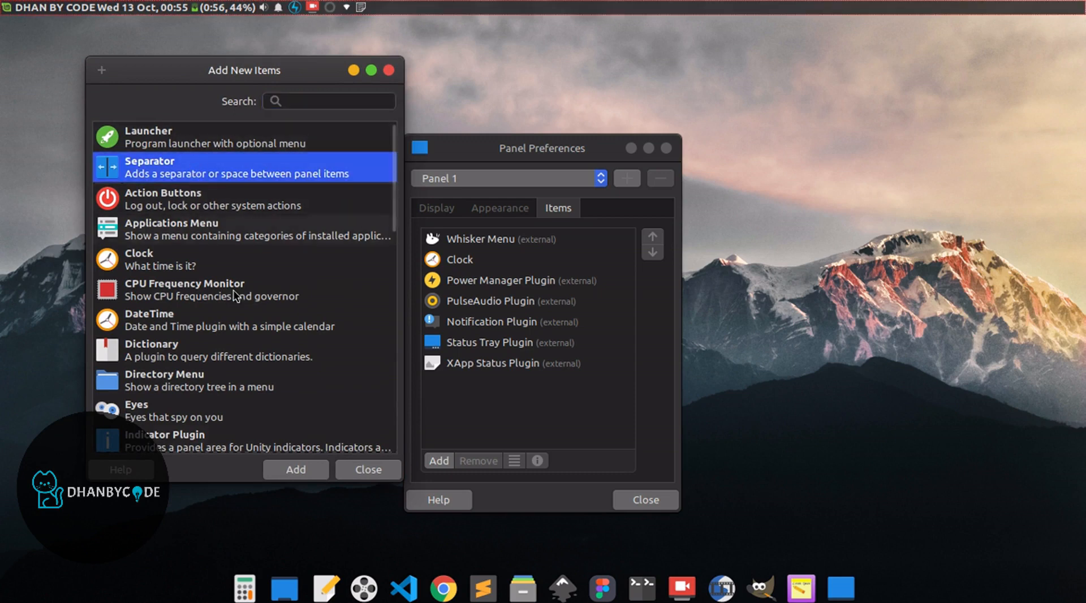
click(294, 470)
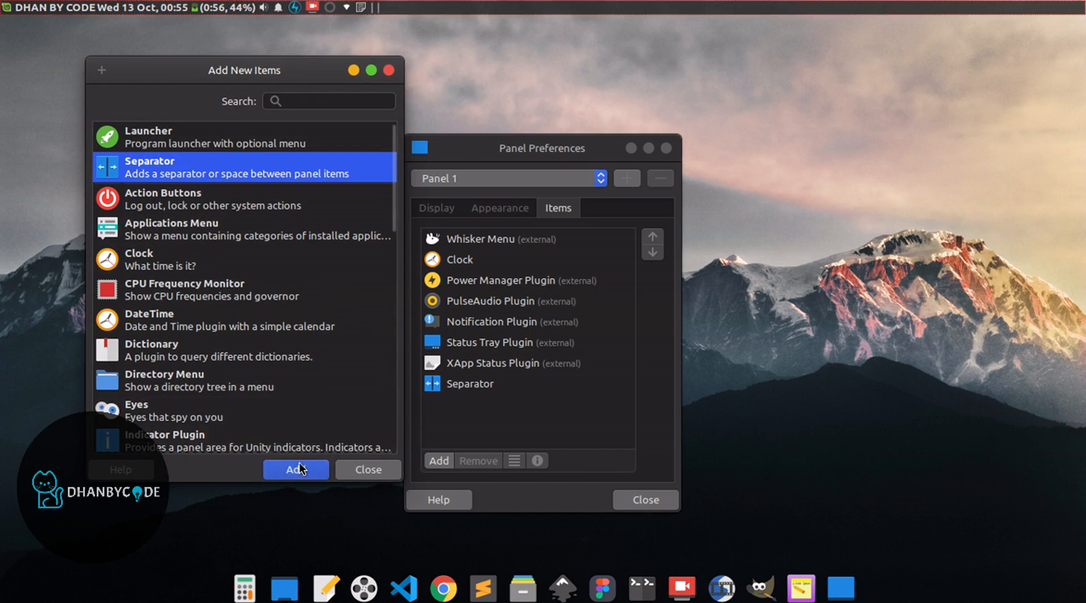
click(300, 469)
click(376, 472)
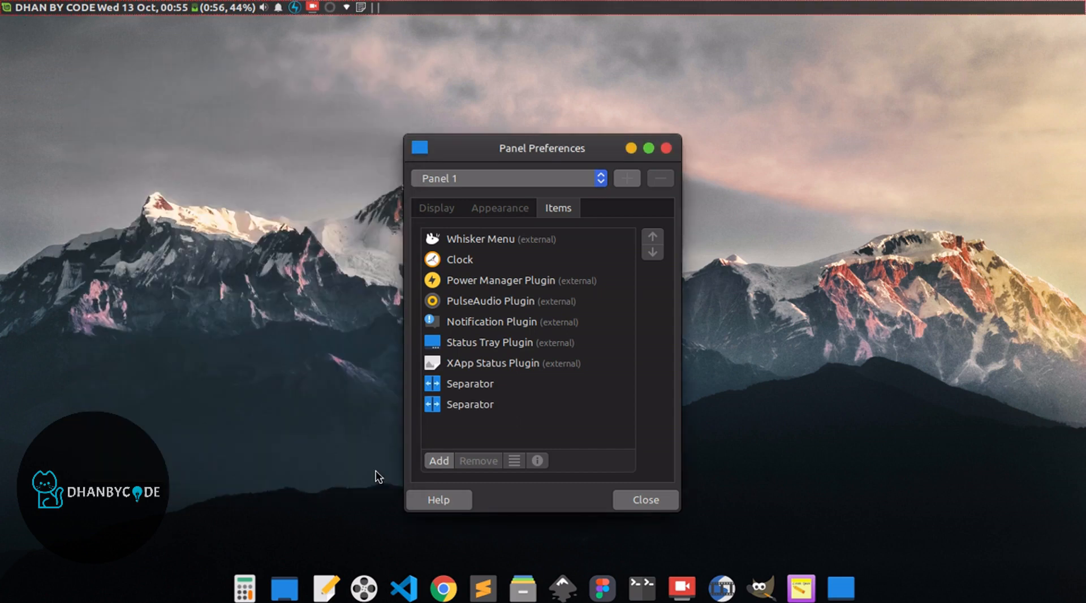
- Place one separator between the Whisker Menu and the Clock, and the other between the Clock and the Power Manager Plugin
click(453, 386)
drag(448, 390, 507, 253)
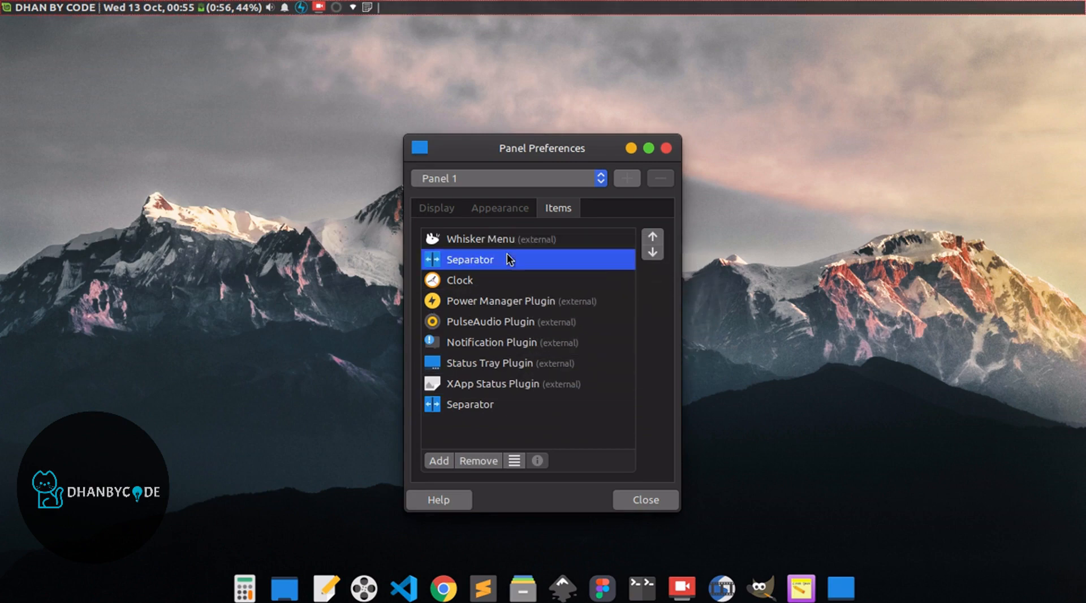
drag(446, 405, 501, 295)
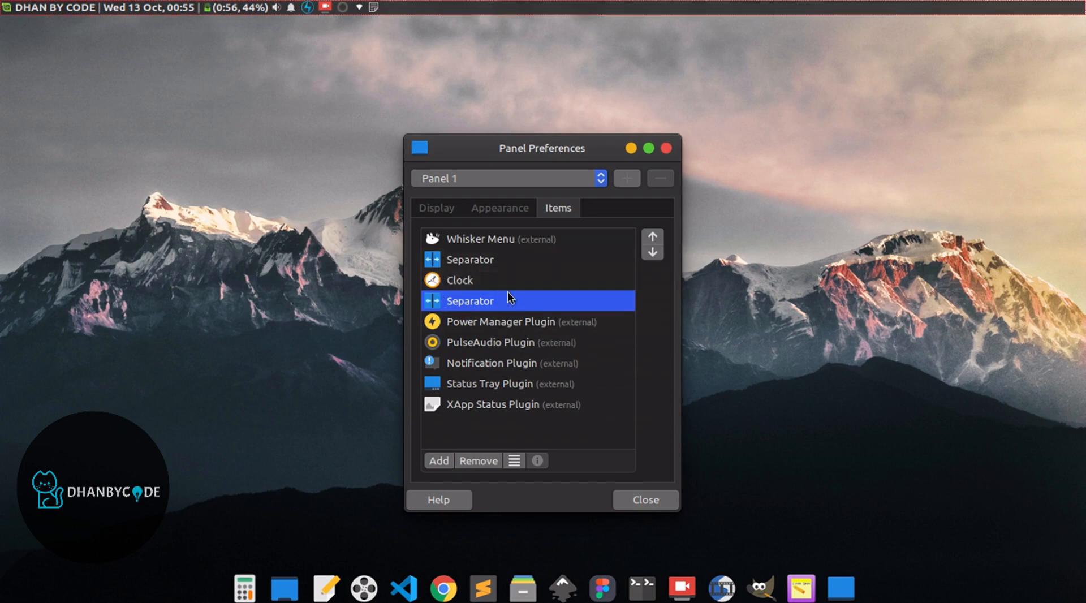
- Turn on Expand for the separator between the Whisker Menu and the Clock
double_click(460, 262)
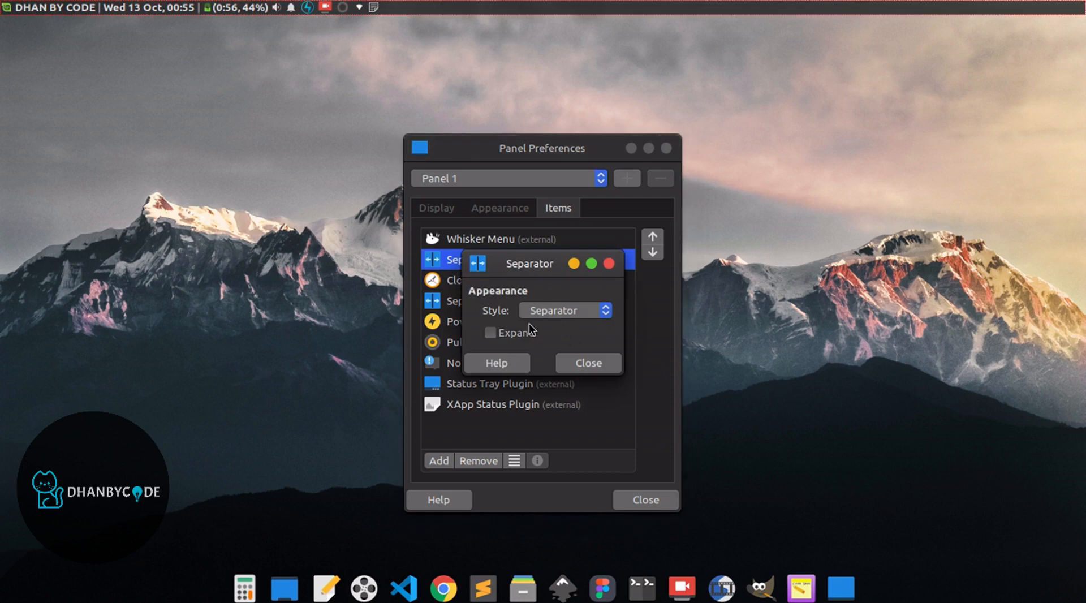
click(490, 333)
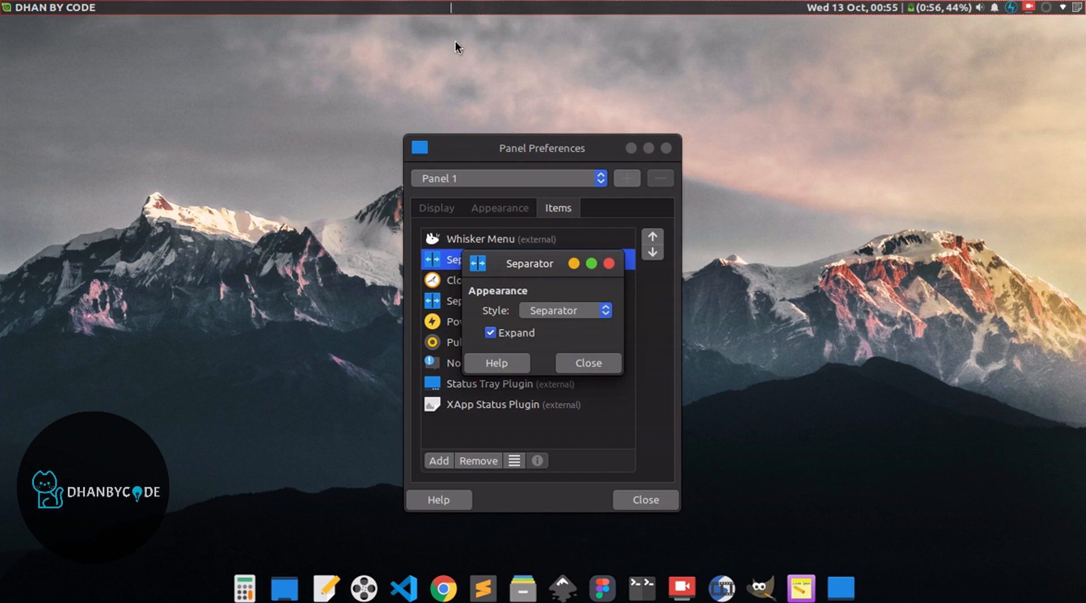
- Set the style of the separator between the Whisker Menu and the Clock to Transparent and close its settings
click(545, 311)
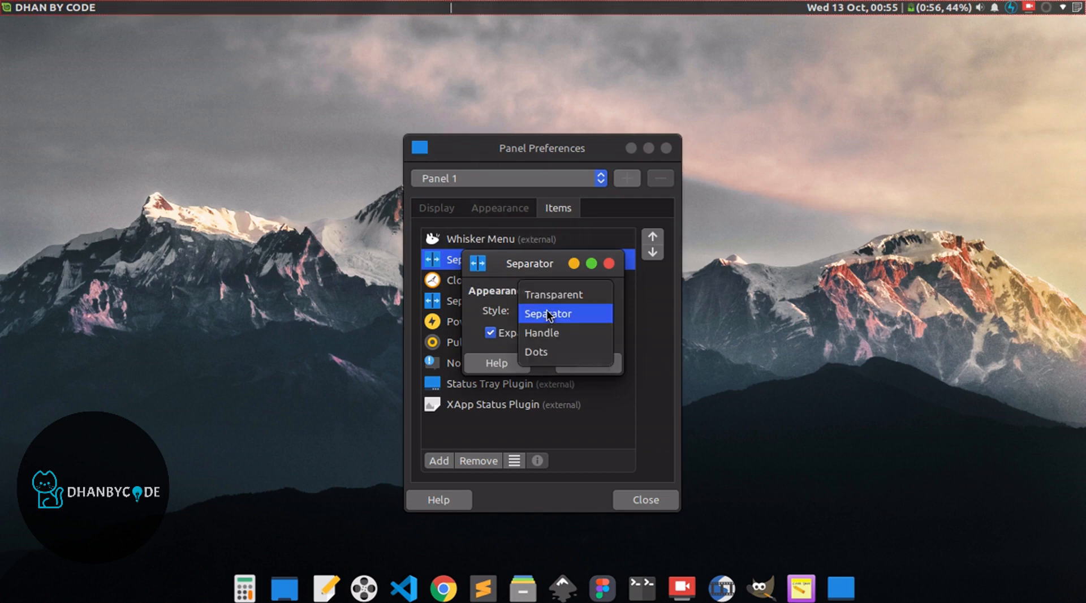
click(548, 295)
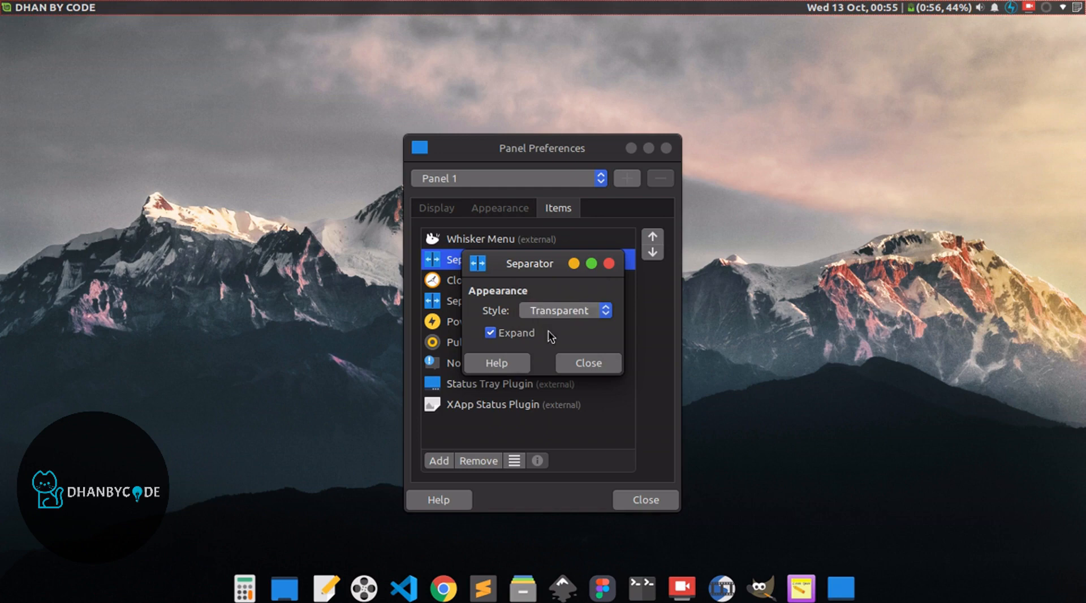
click(576, 364)
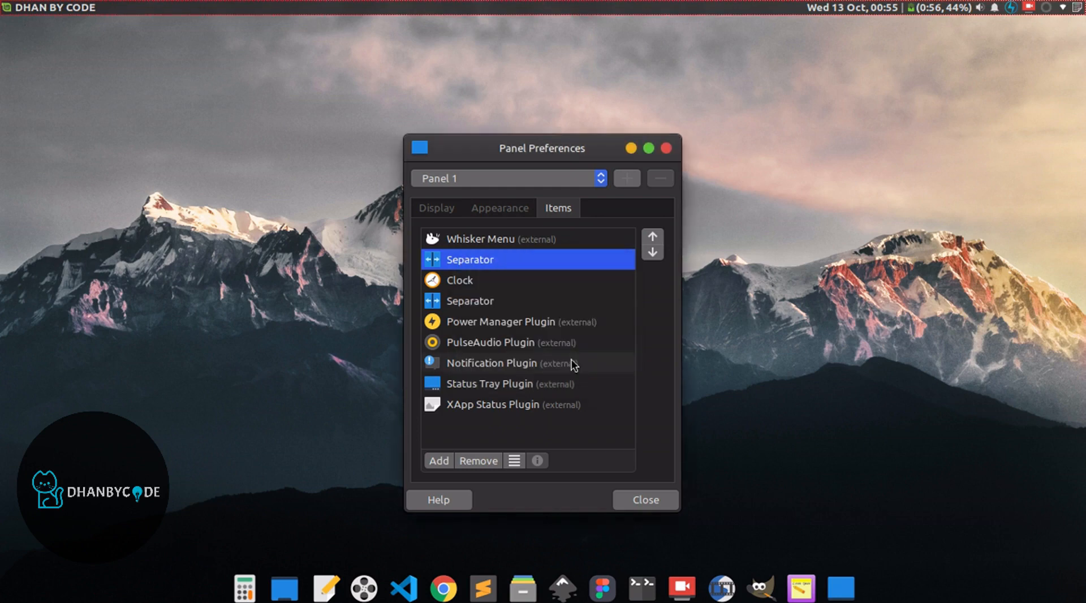
- Set the separator between the Clock and the Power Manager Plugin to the Transparent style with Expand on, and close its settings
double_click(478, 308)
click(532, 311)
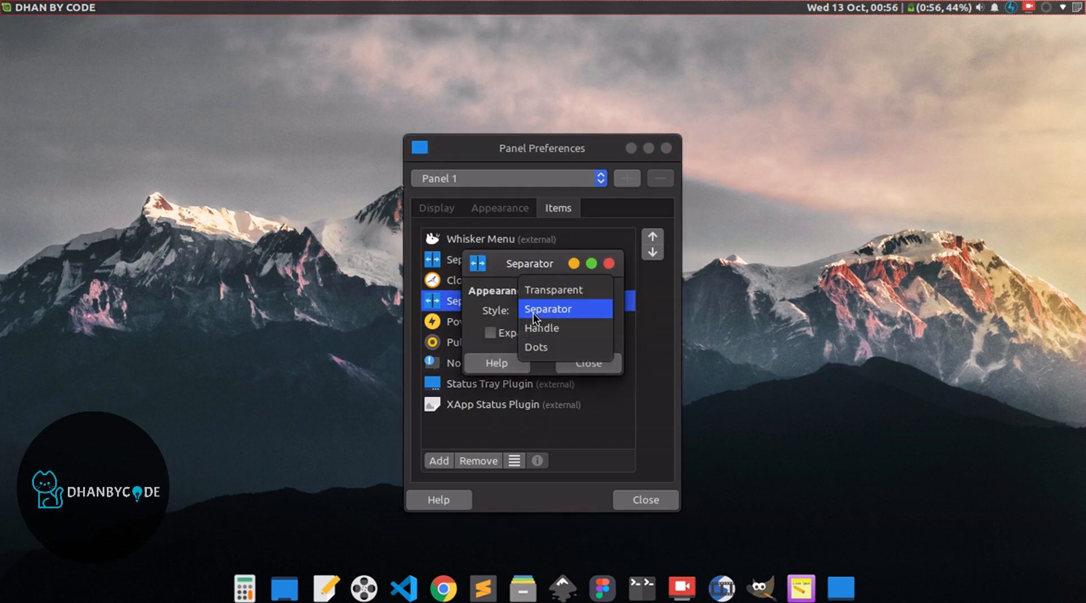
click(546, 289)
click(492, 332)
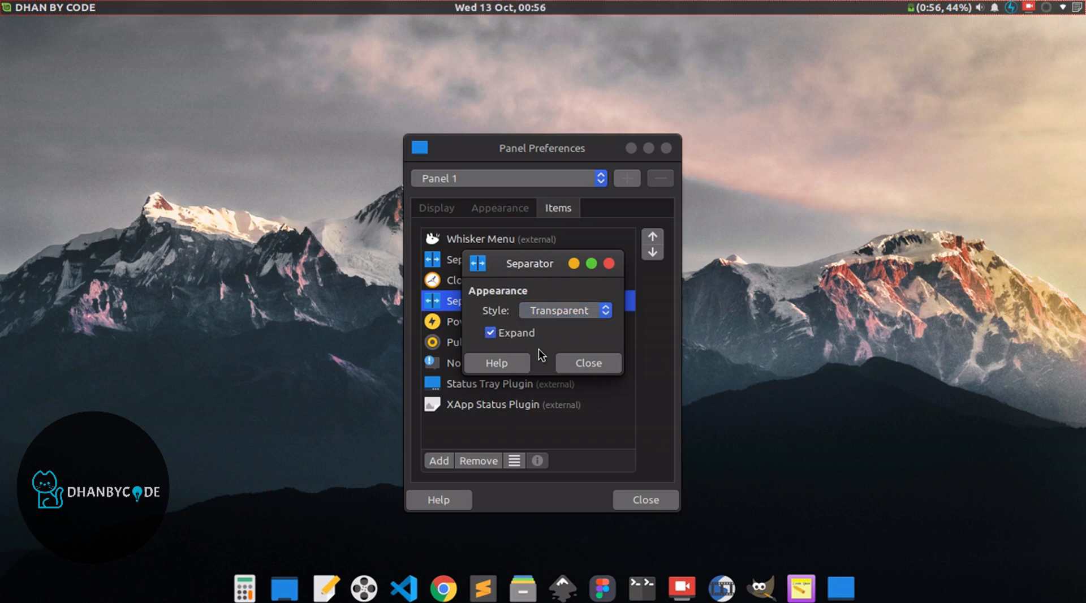
click(578, 368)
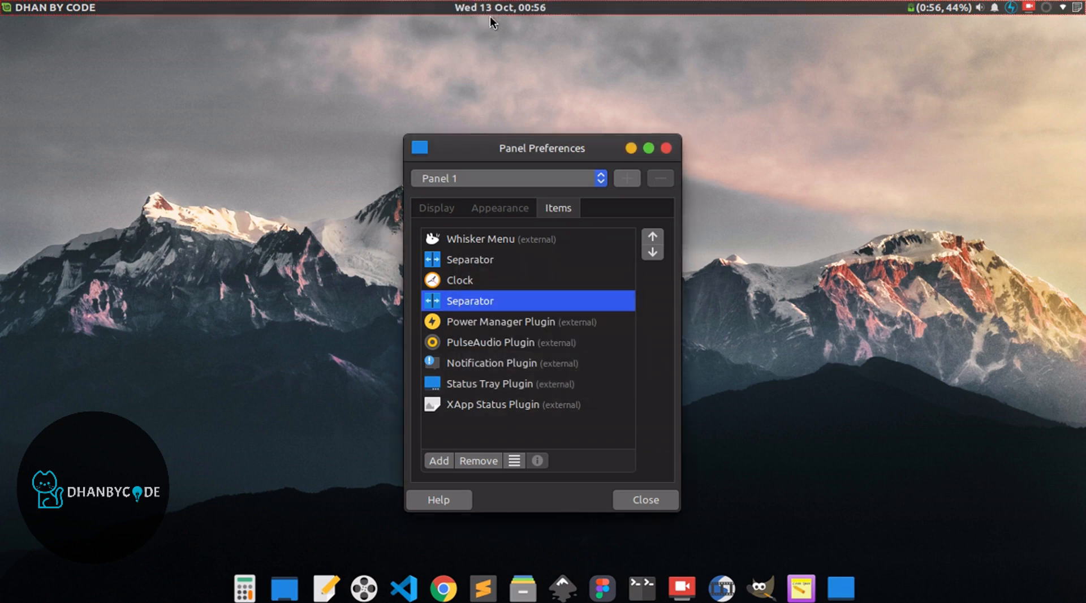